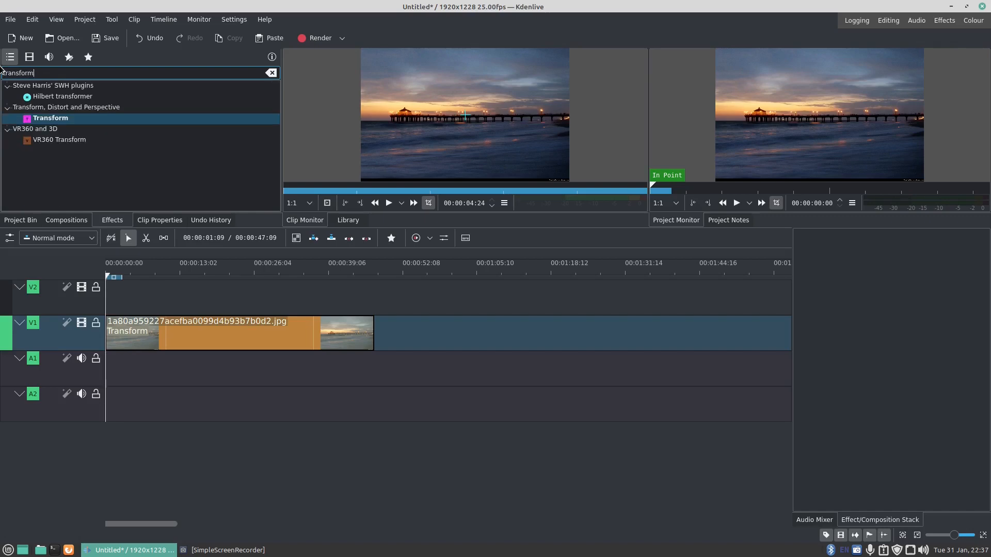
- Select the pier image clip on track V1 and add a Transform keyframe at 00:00:04:22
left_click(33, 122)
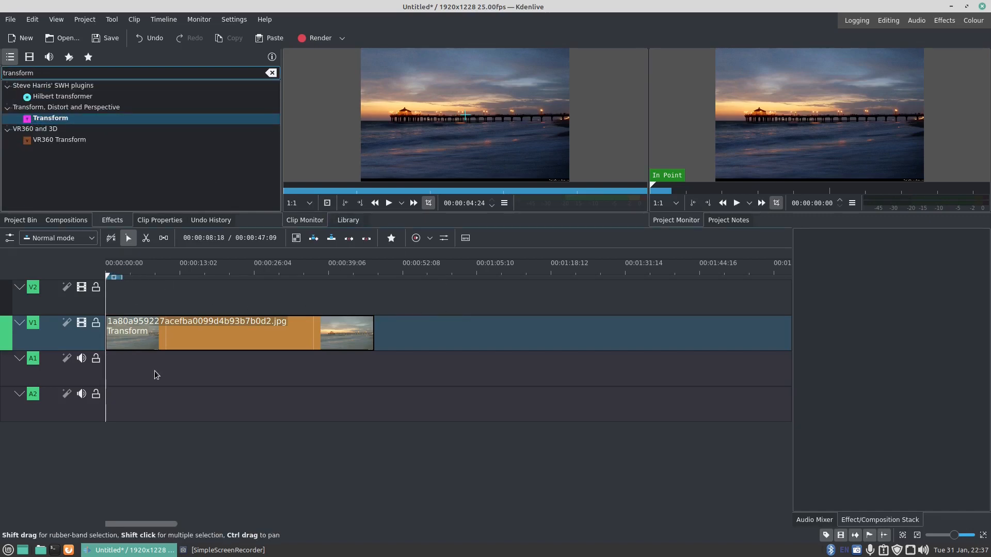
left_click_drag(186, 345, 190, 332)
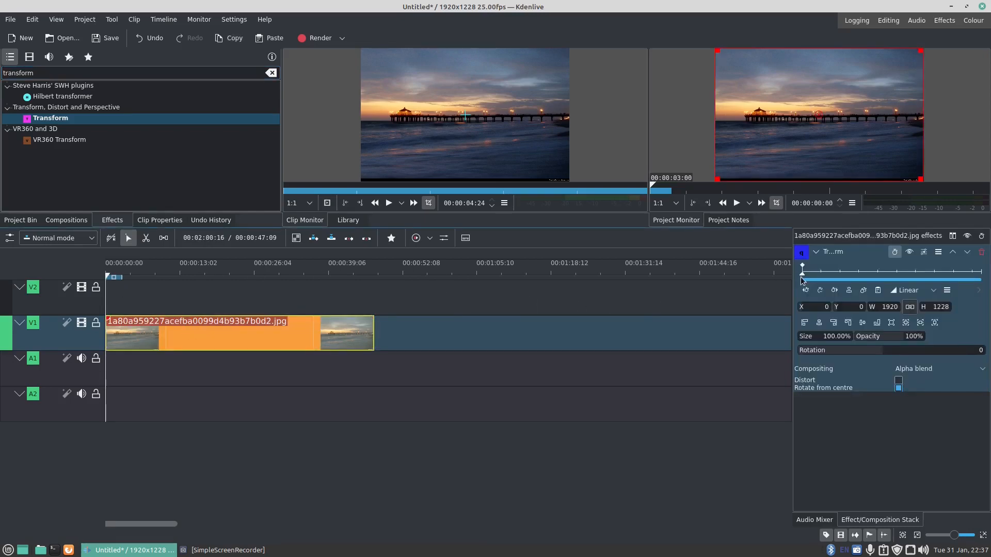
left_click_drag(802, 277, 821, 277)
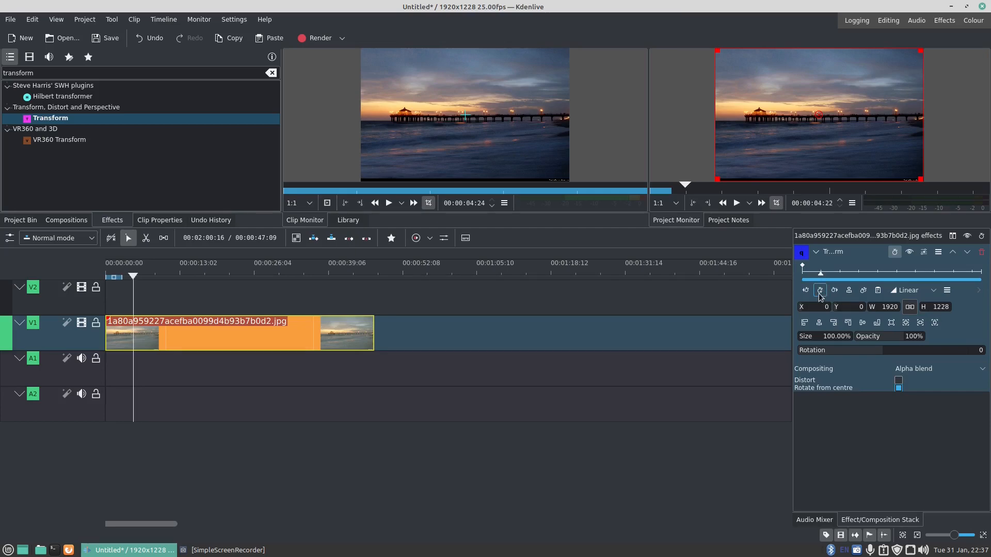
left_click(820, 291)
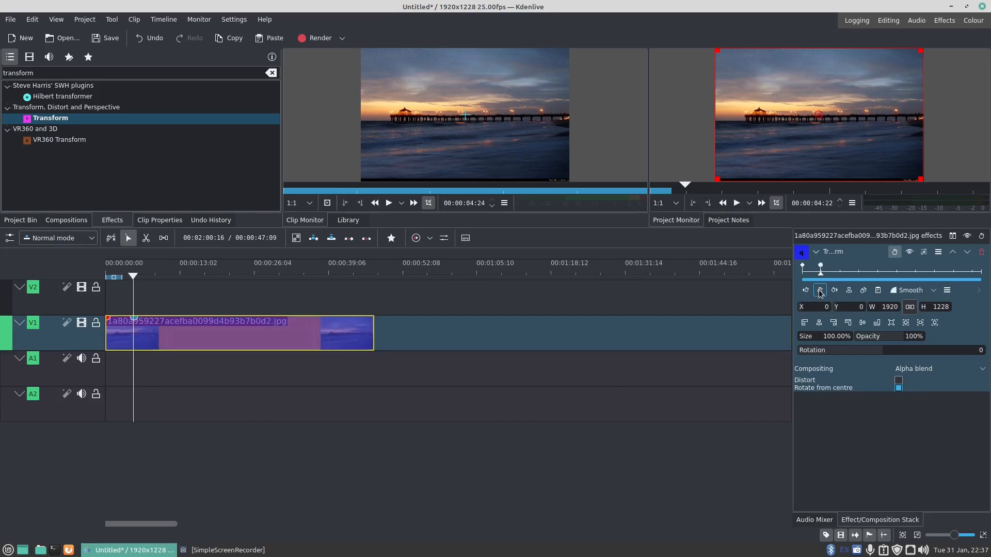
- Add a Transform keyframe at 00:00:14:21 and enlarge the image size there to 253.91%
left_click_drag(824, 277, 859, 279)
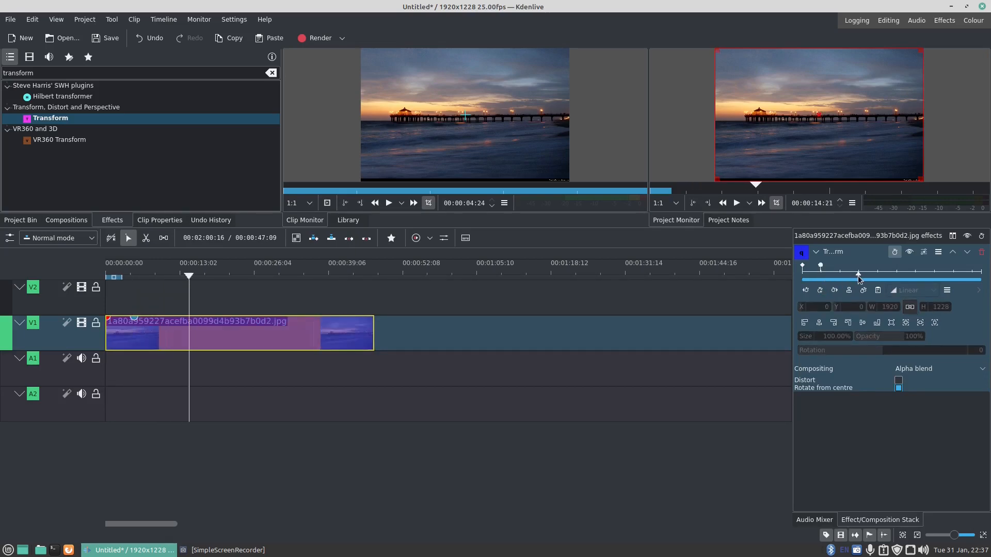
left_click(821, 291)
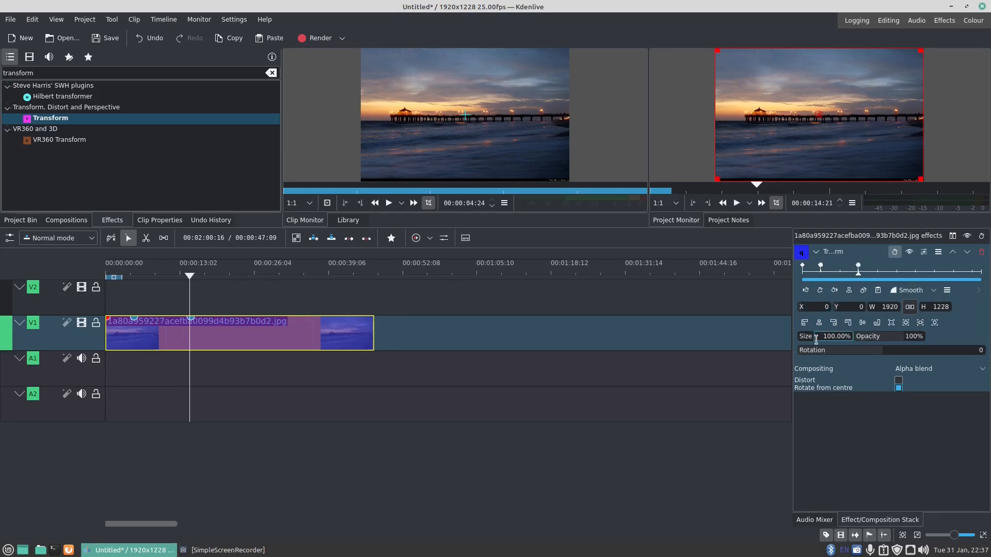
left_click_drag(833, 336, 834, 336)
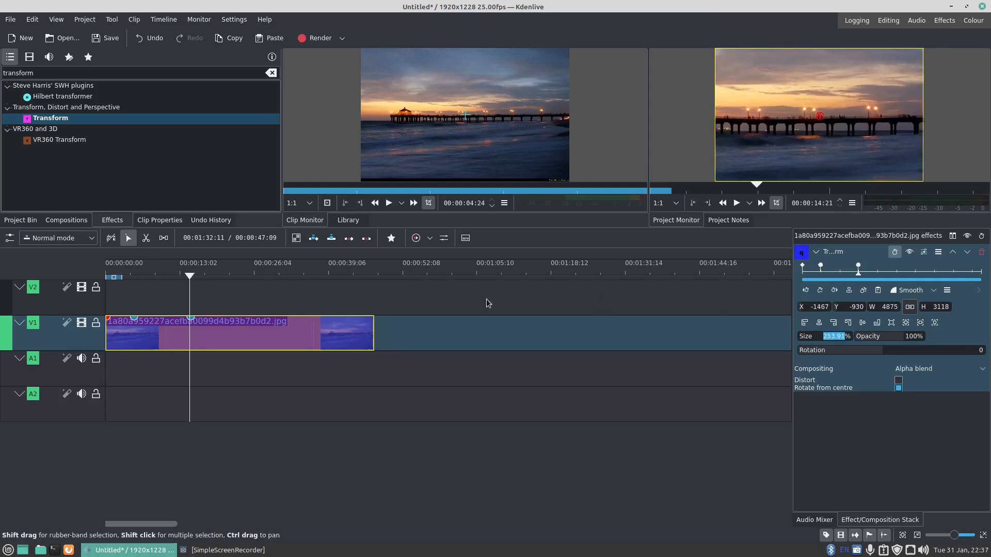
- Play the timeline from the first few seconds of the clip to review the zoom-in
left_click(130, 302)
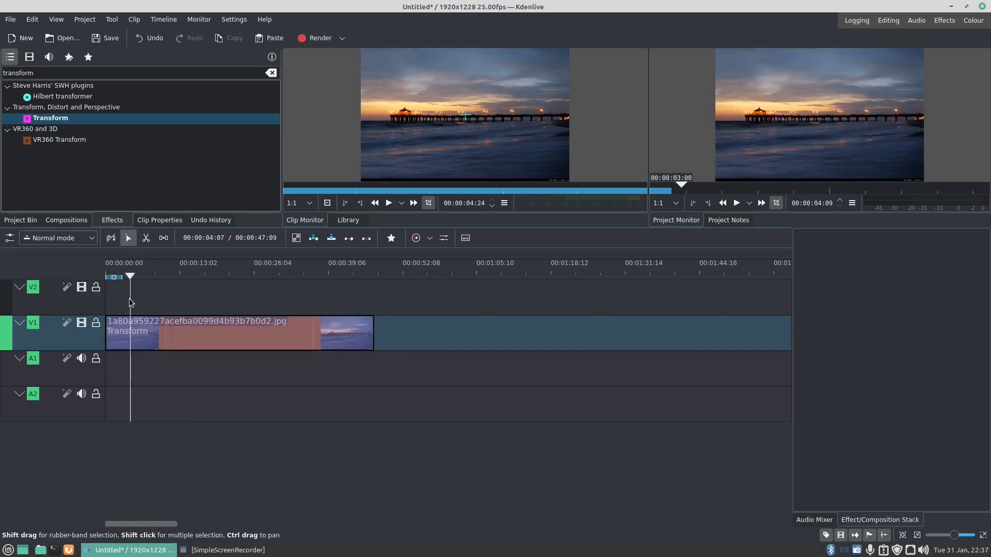
left_click(120, 303)
left_click(118, 340)
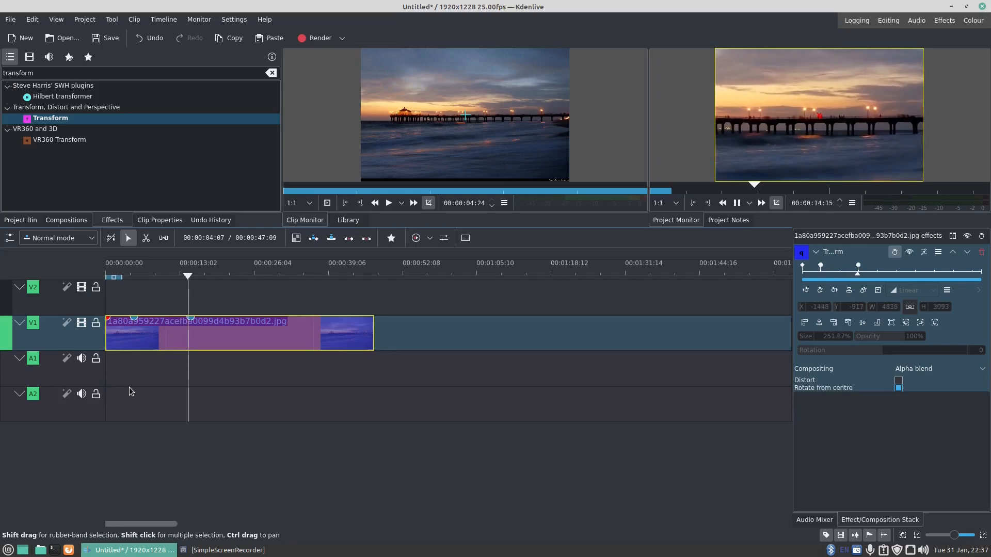
key("space")
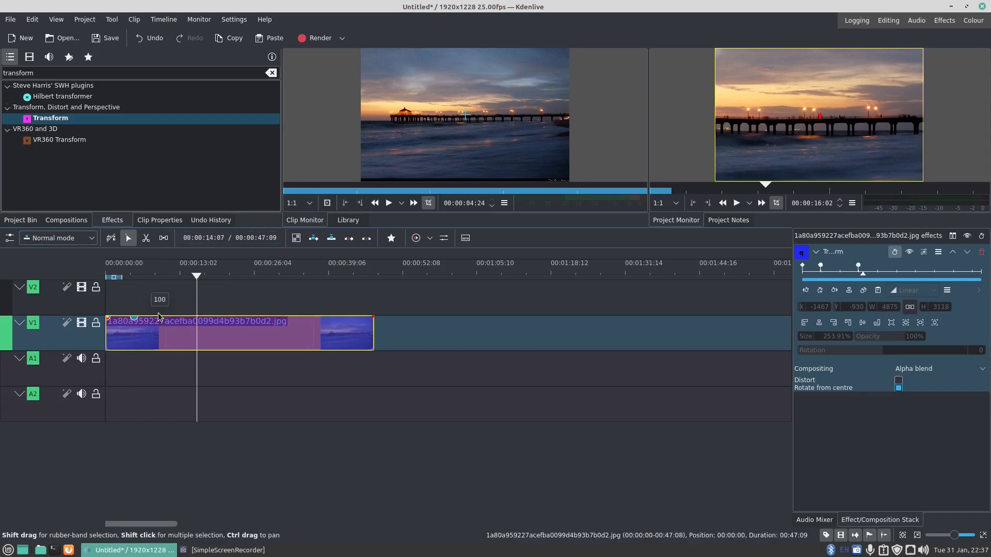
left_click(122, 333)
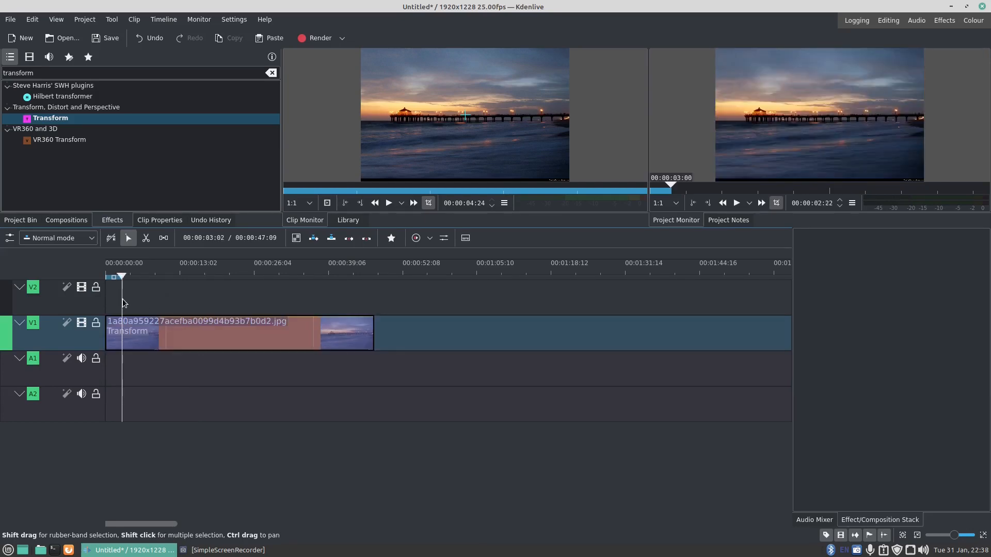
key("space")
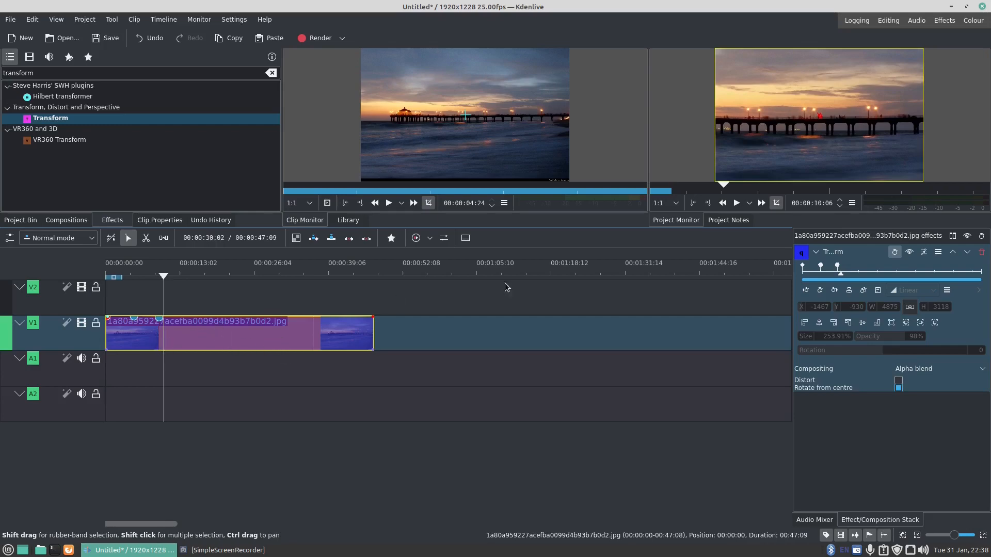
- Add a Transform keyframe at 00:00:15:00, reduce its size to 102.34%, and play back the zoom-out
left_click_drag(842, 275, 859, 280)
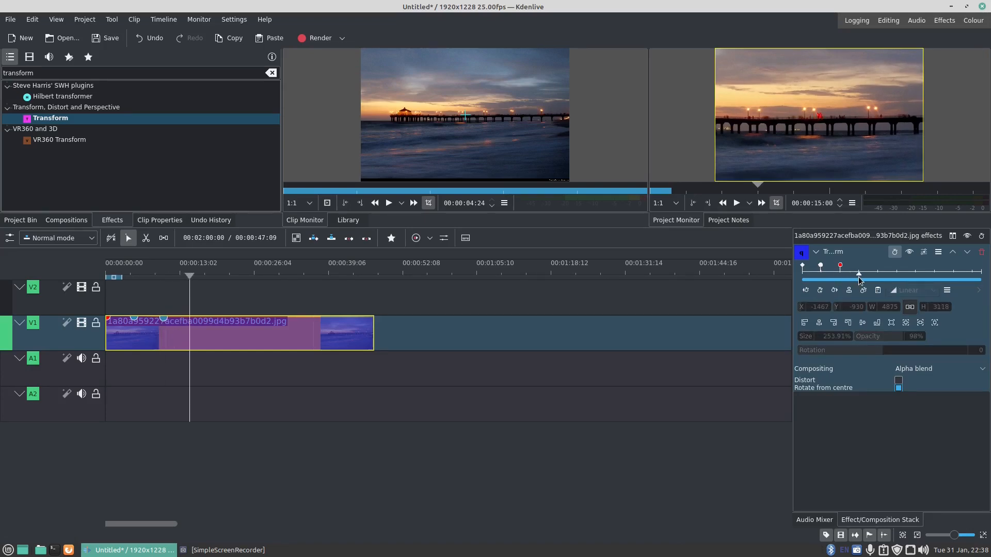
left_click(821, 291)
scroll(835, 337, "down", 15)
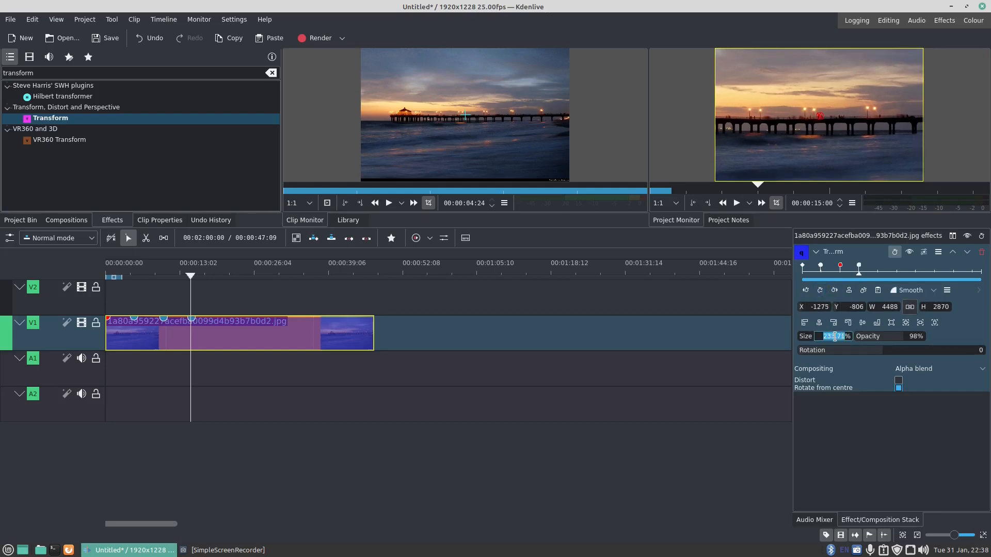
scroll(841, 336, "down", 10)
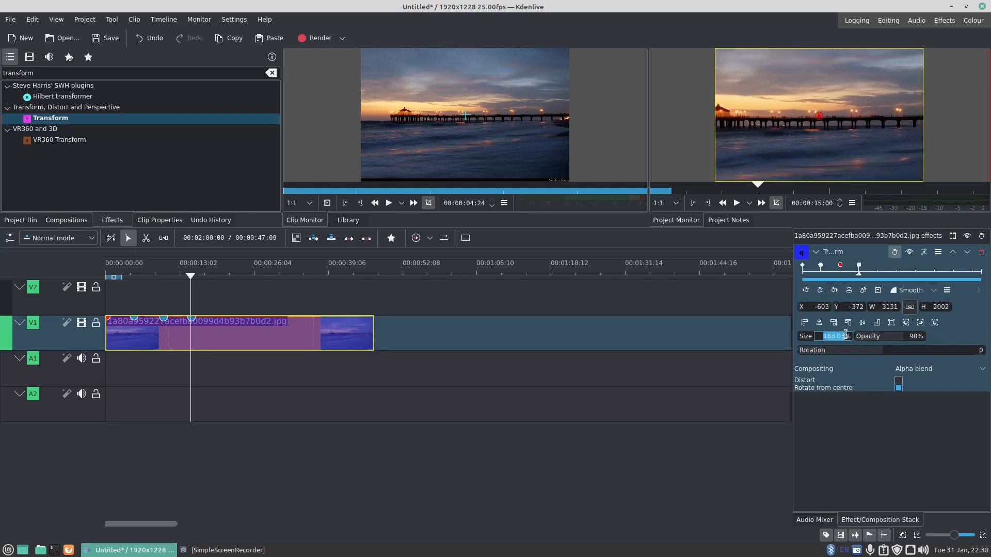
scroll(844, 335, "down", 6)
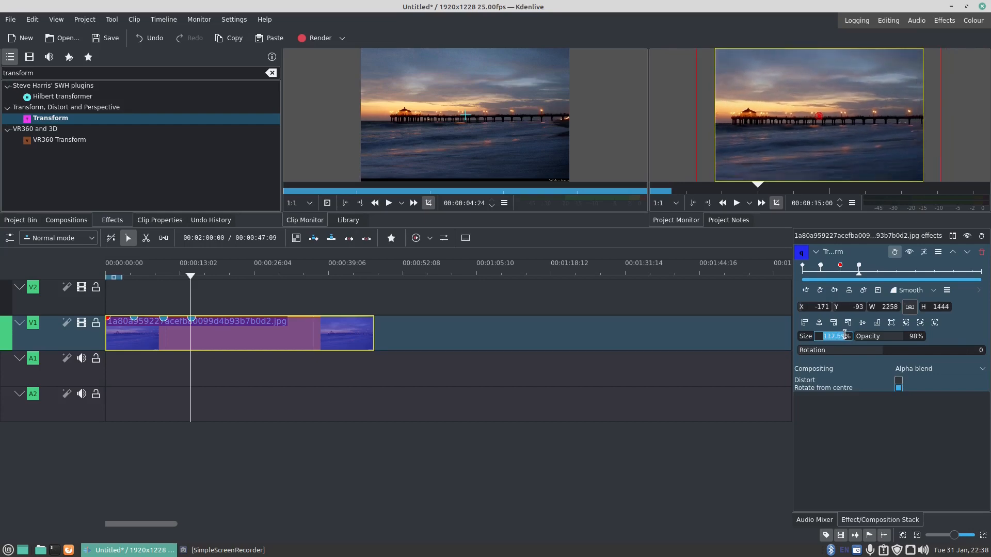
scroll(845, 335, "up", 1)
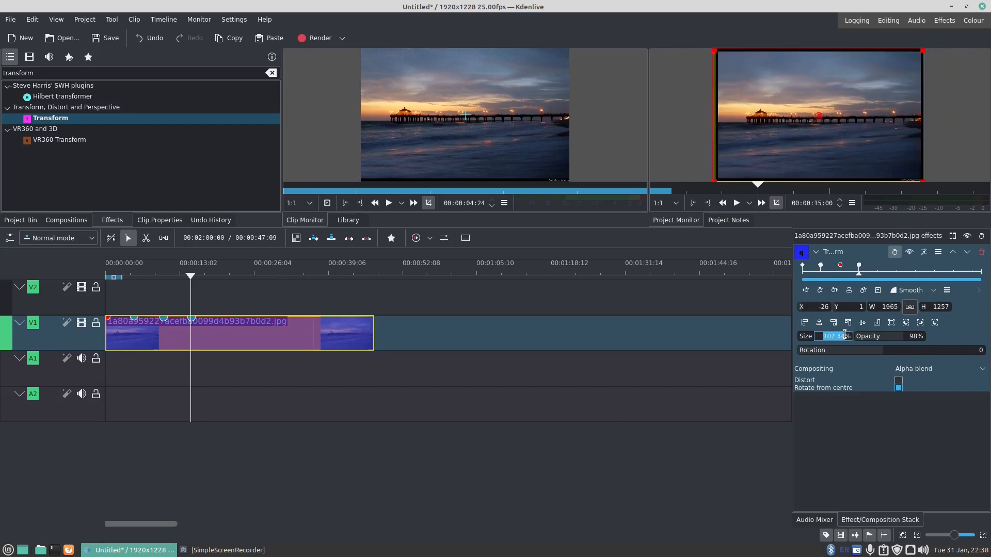
left_click(115, 300)
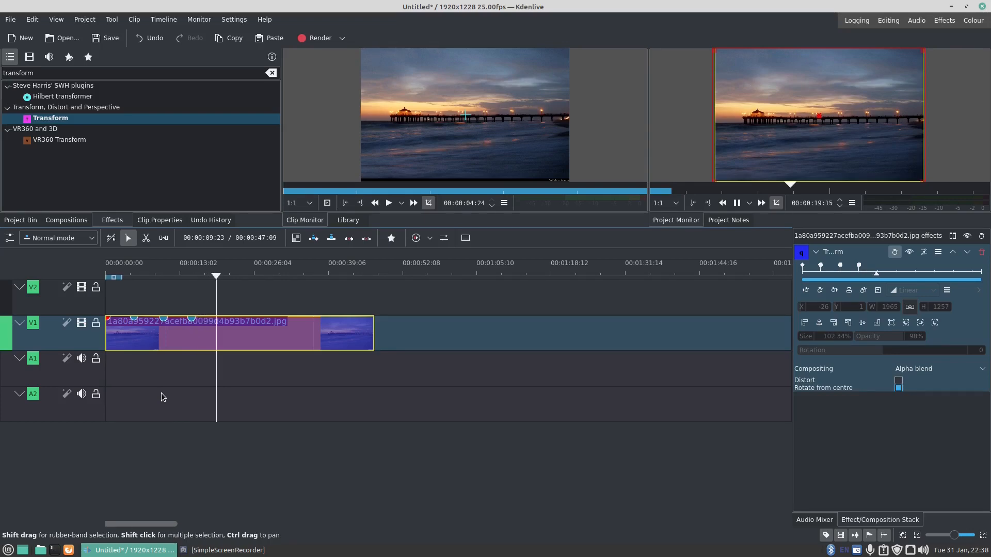
key("space")
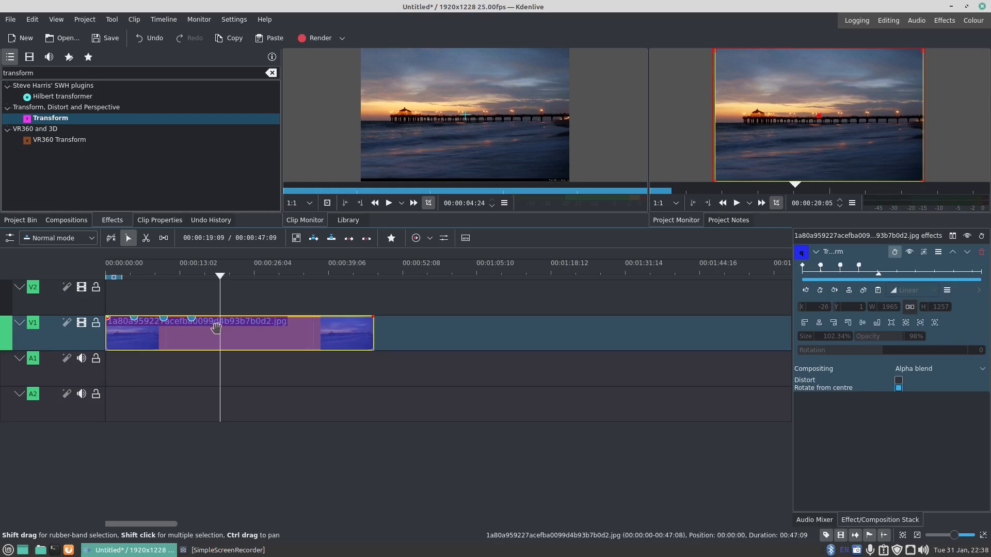
- Replace the clip on track V1 with a fresh copy of the bin image, extended to 00:00:35:02
key("Delete")
left_click(14, 220)
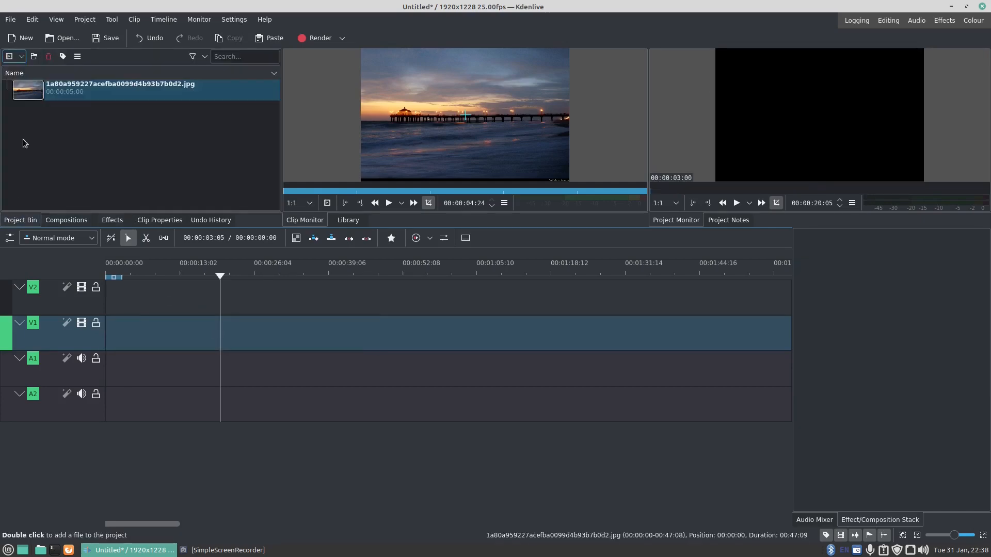
left_click_drag(28, 90, 304, 336)
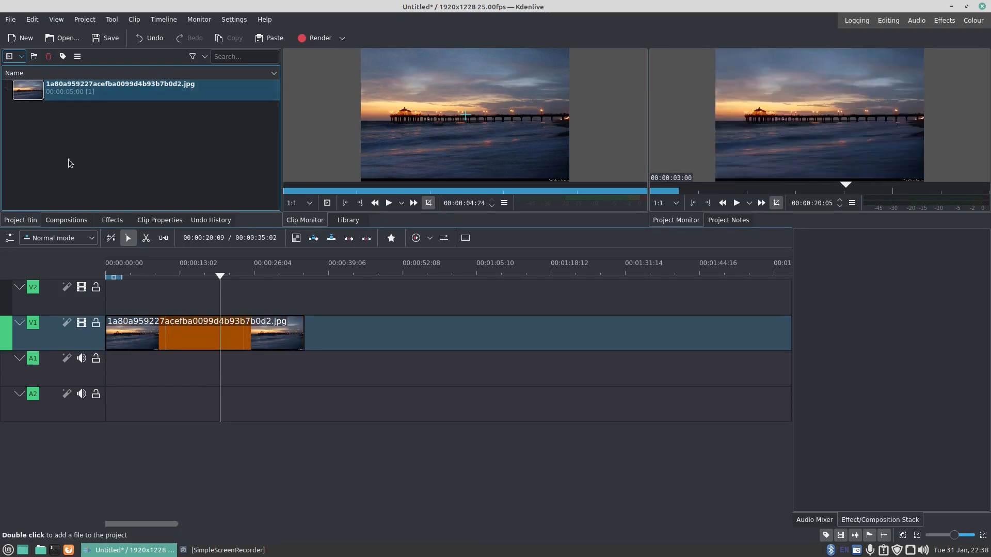
- Apply the Transform effect to the new image clip on track V1
left_click(113, 222)
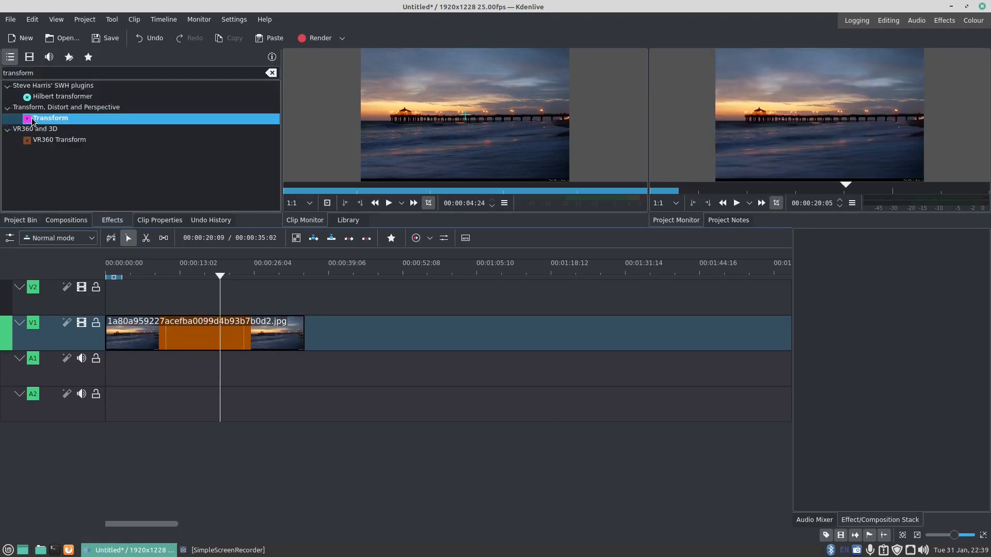
left_click_drag(32, 121, 197, 235)
left_click_drag(219, 334, 216, 331)
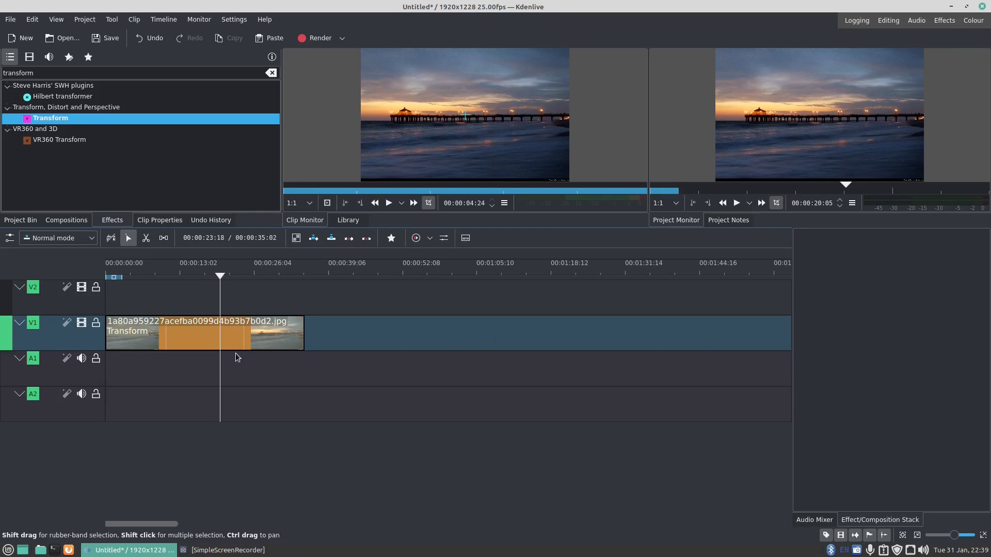
- Add Transform keyframes to the new clip at 00:00:20:05 and 00:00:34:00
left_click(231, 342)
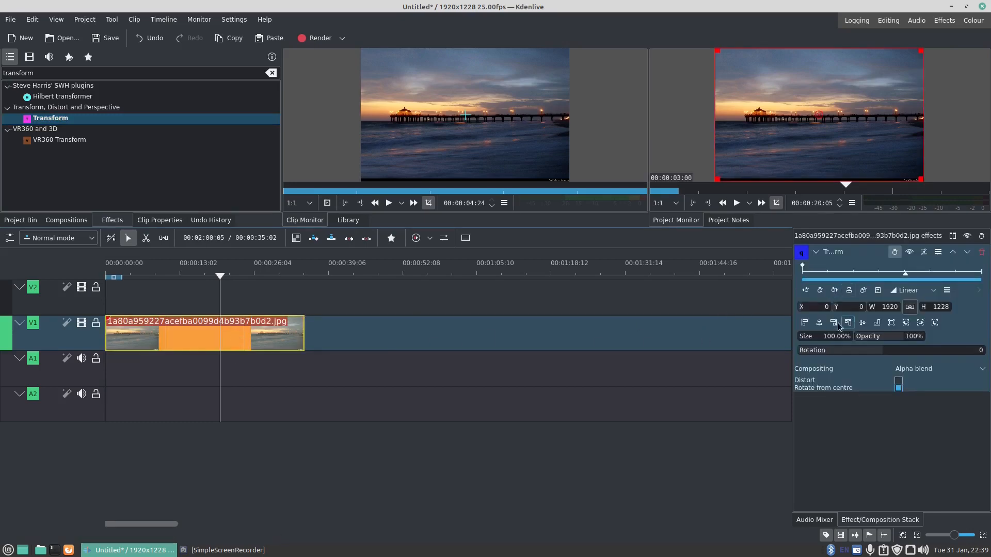
left_click(820, 291)
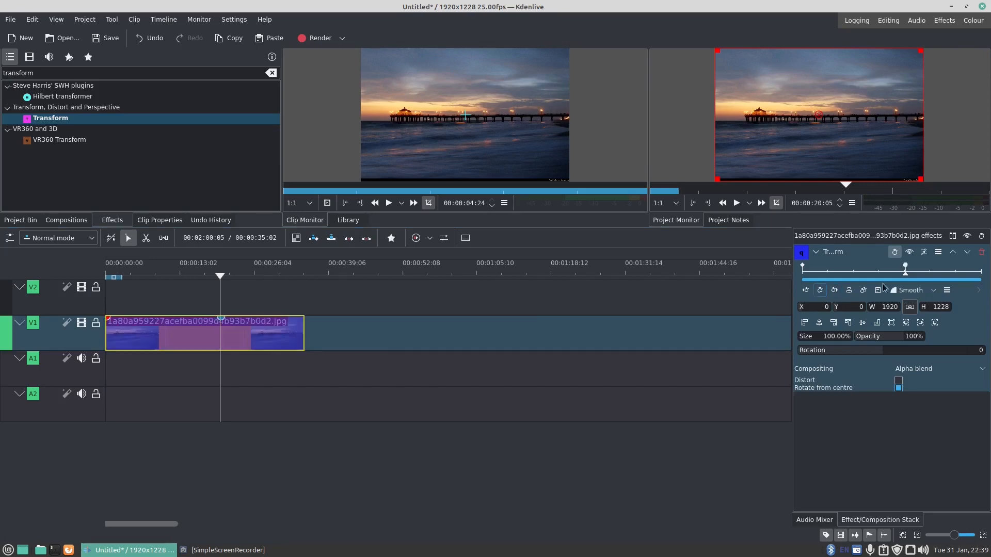
left_click_drag(906, 275, 977, 280)
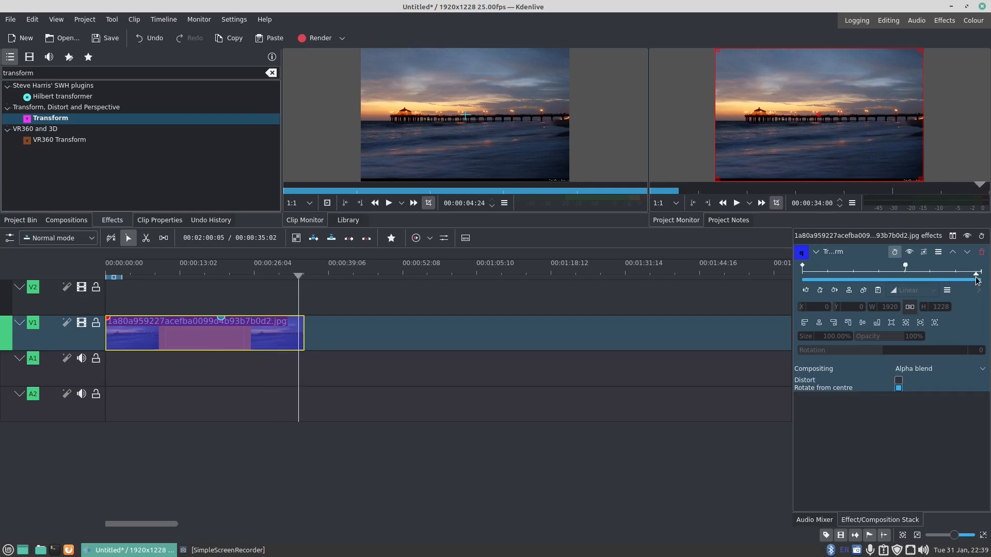
left_click(820, 293)
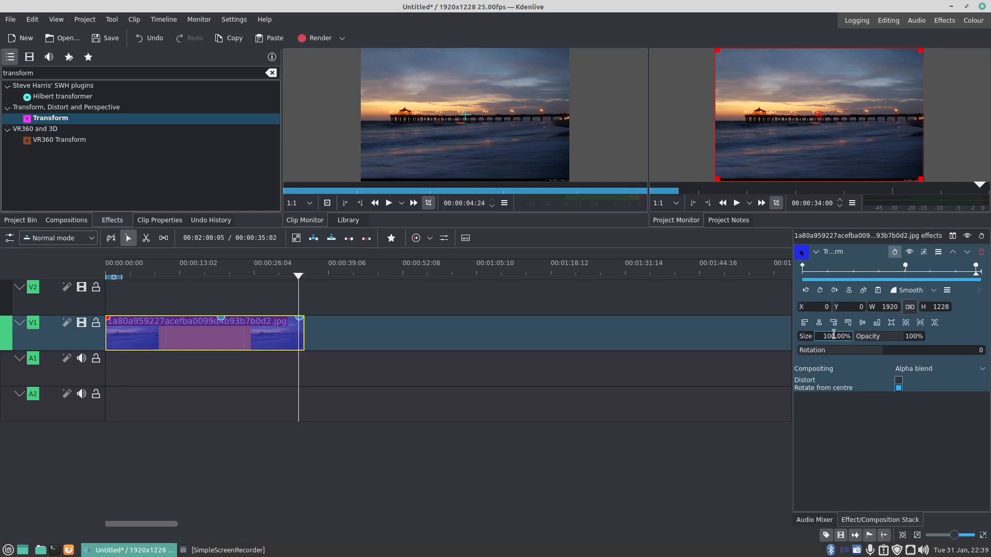
- Enlarge the image size at the 00:00:34:00 keyframe to 353.23% and play back the zoom-in
scroll(834, 334, "up", 10)
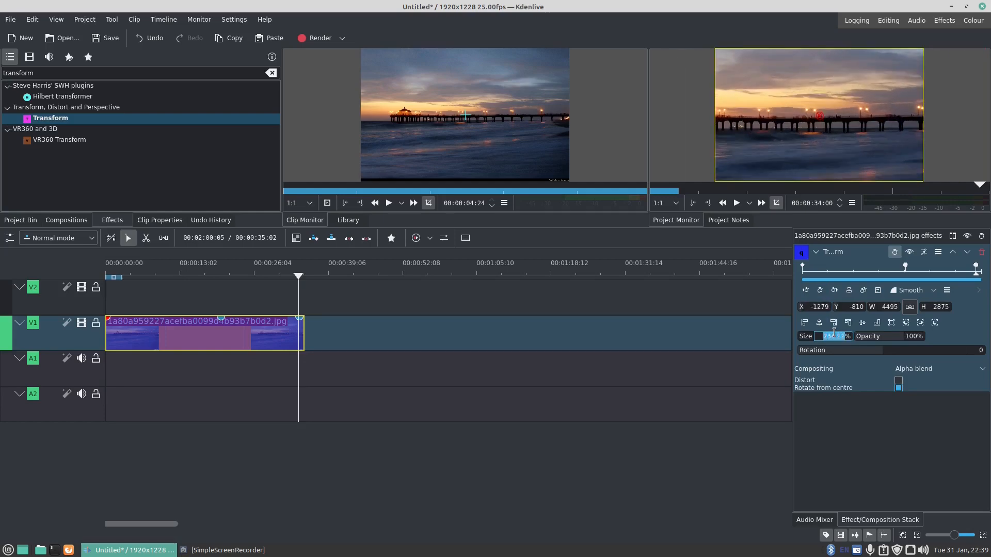
scroll(834, 334, "up", 3)
scroll(834, 333, "up", 7)
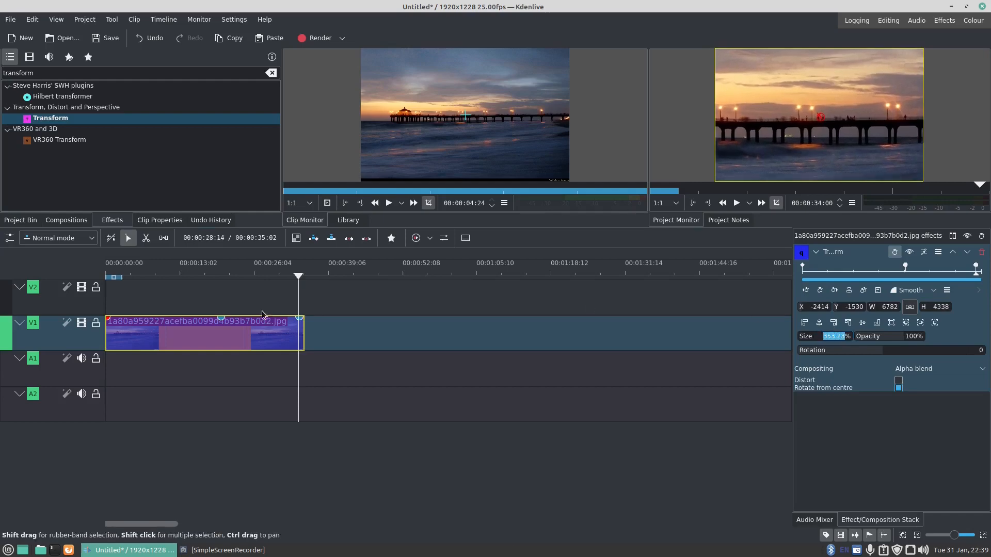
left_click(207, 304)
left_click(211, 328)
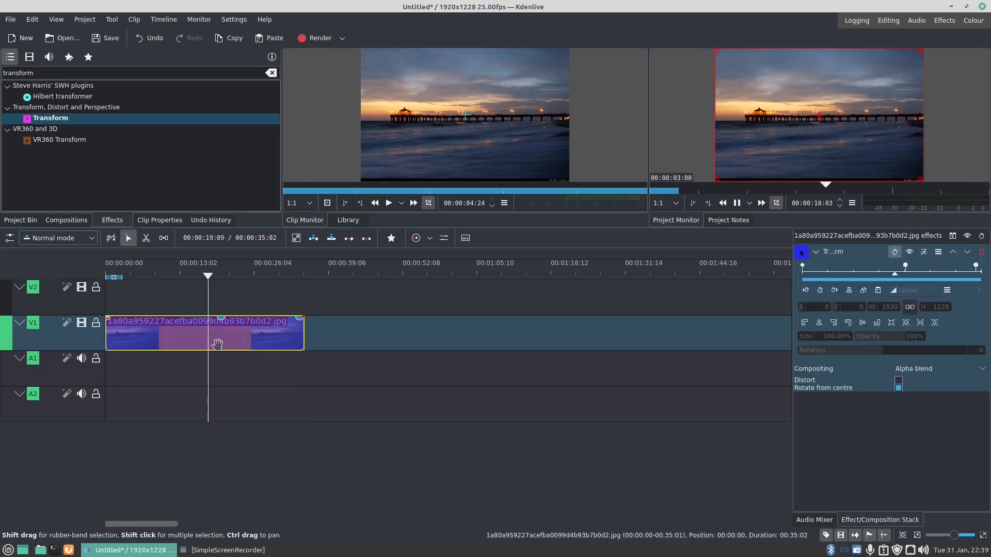
key("space")
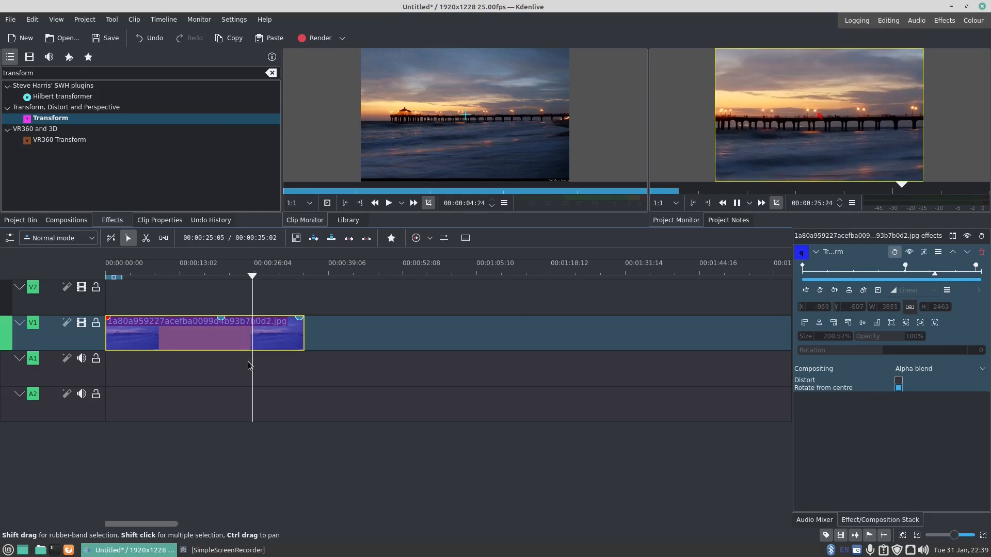
key("space")
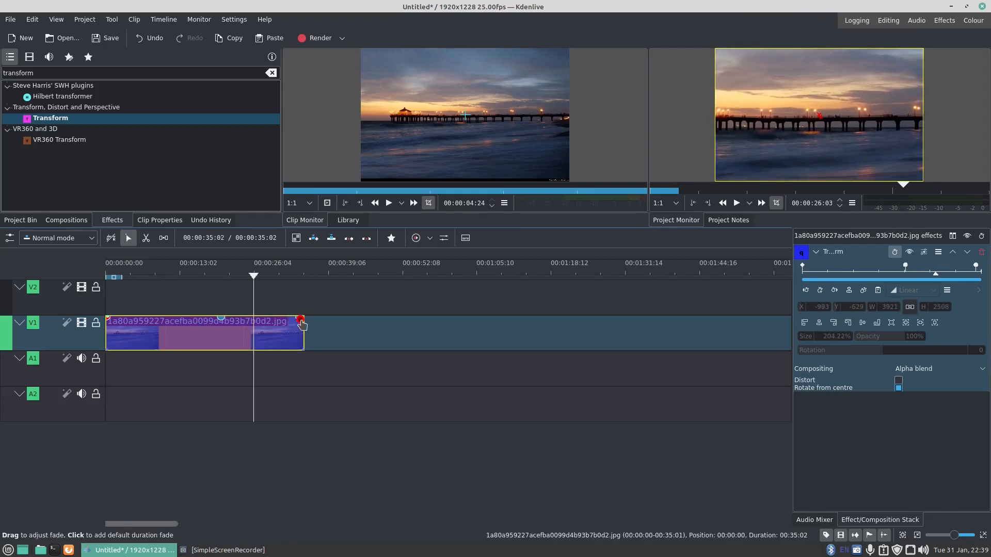
- Fade the zoomed image out by lowering the last keyframe's opacity to the minimum, and trim the clip's end to 00:00:33:24
left_click_drag(300, 335, 302, 356)
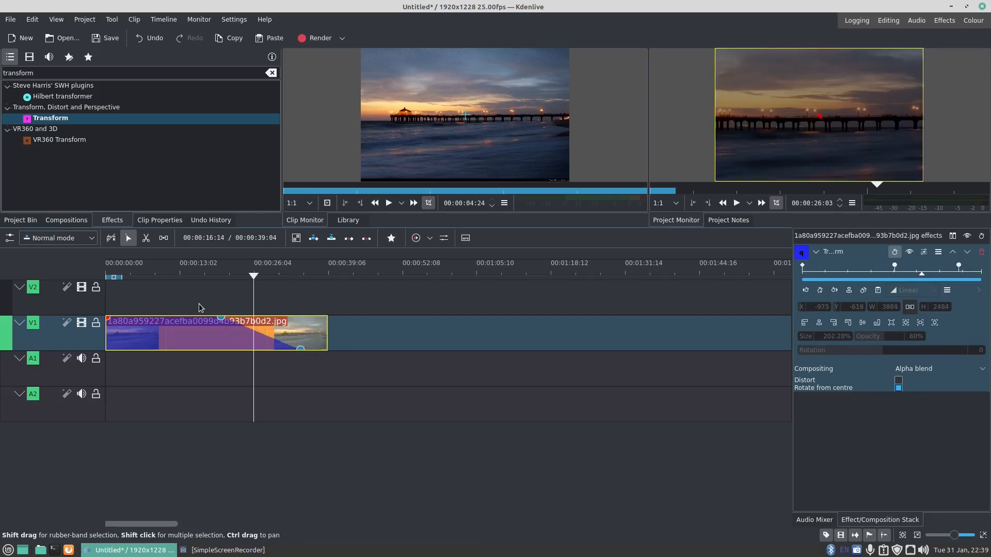
left_click(201, 307)
key("space")
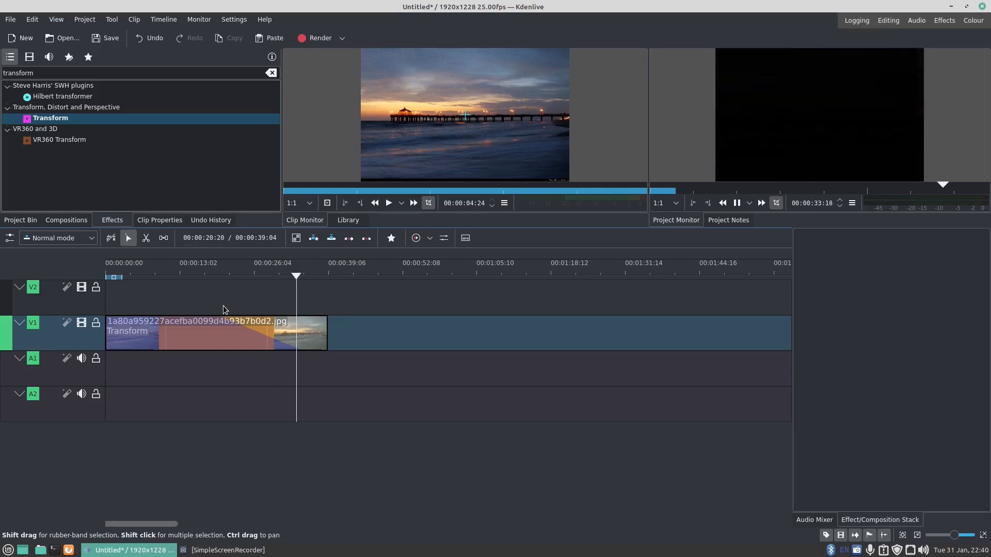
key("space")
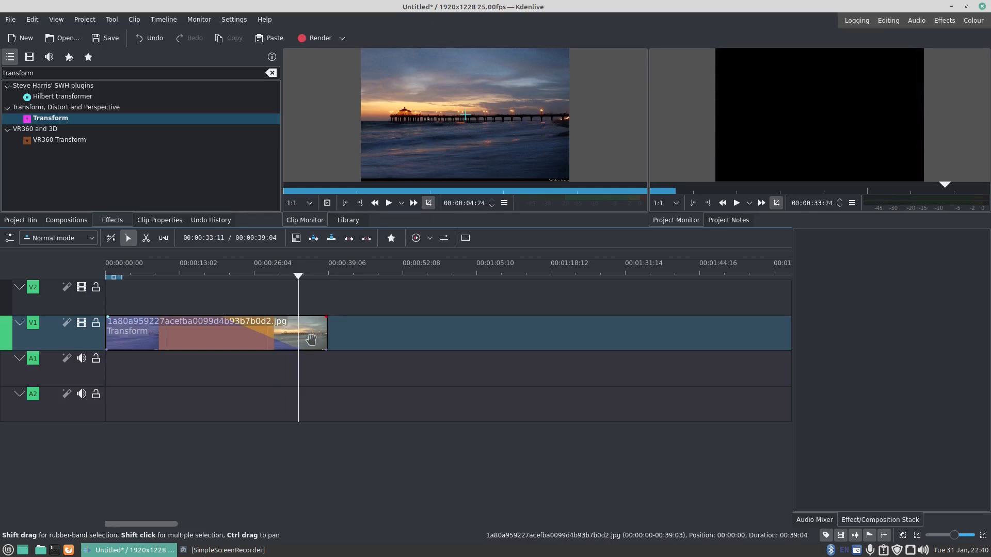
left_click_drag(325, 338, 303, 343)
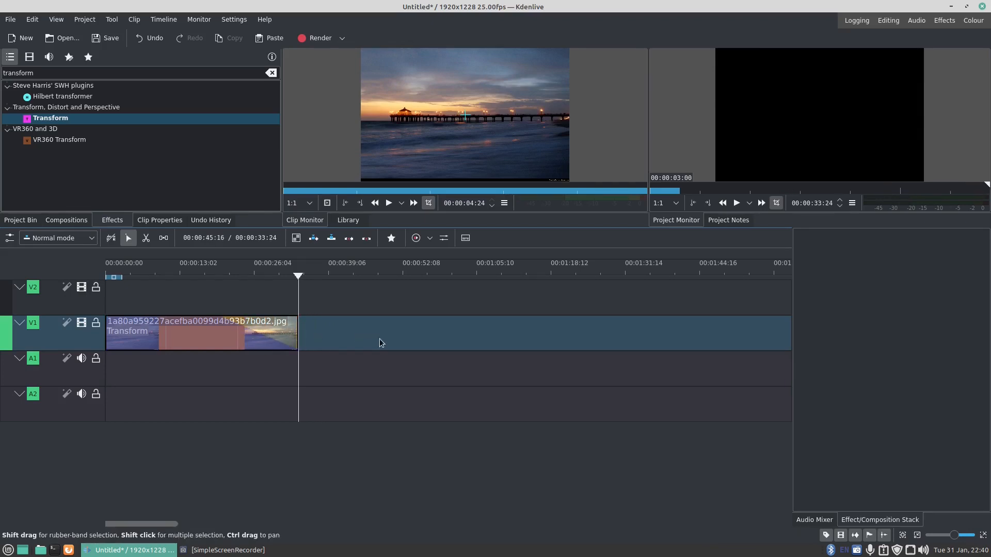